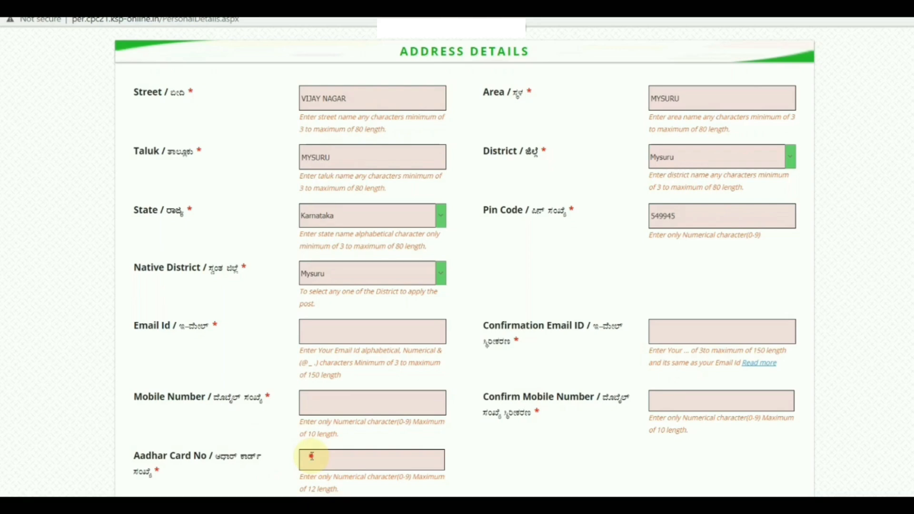
# Step: With the address details filled in, move on to the Aadhar card number field
pyautogui.click(312, 457)
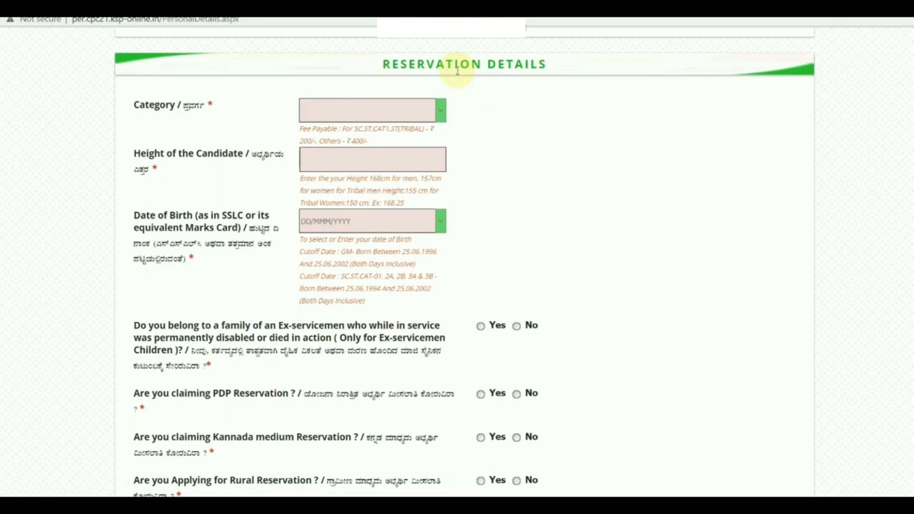
# Step: Set the candidate category to GM and the height to 169
pyautogui.click(442, 109)
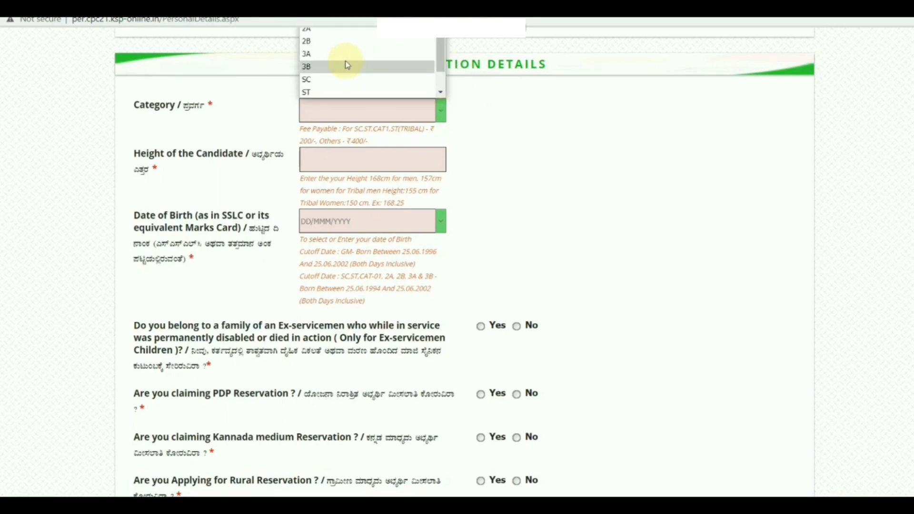
pyautogui.moveTo(439, 52)
pyautogui.mouseDown()
pyautogui.moveTo(437, 76)
pyautogui.moveTo(447, 48)
pyautogui.mouseUp()
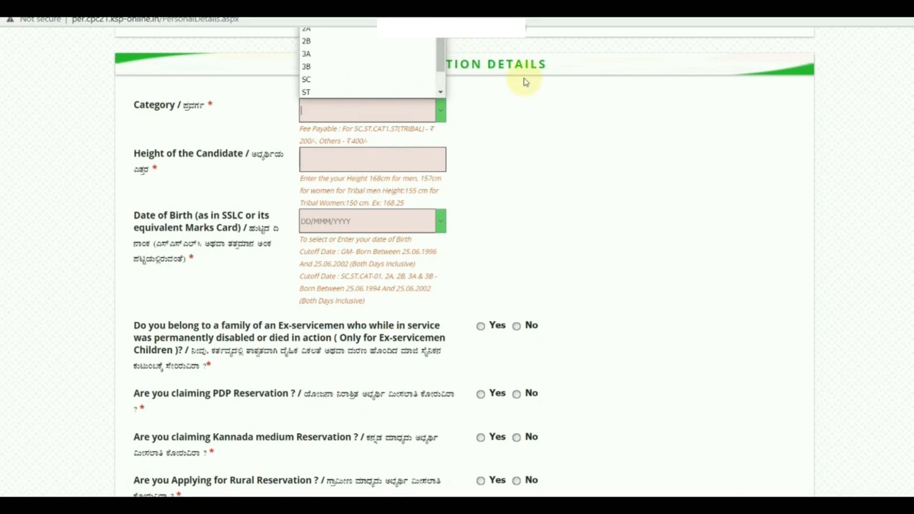
pyautogui.scroll(3, 360, 44)
pyautogui.click(355, 31)
pyautogui.scroll(-1, 453, 154)
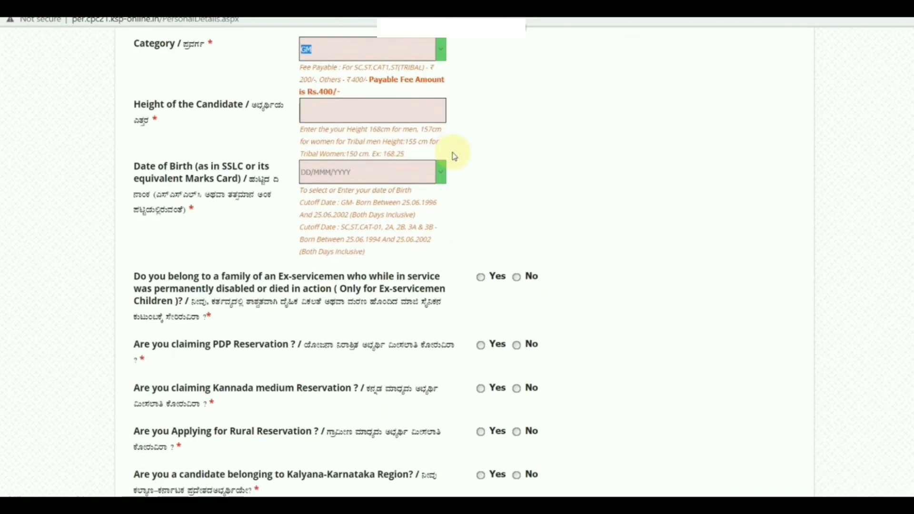
pyautogui.click(332, 107)
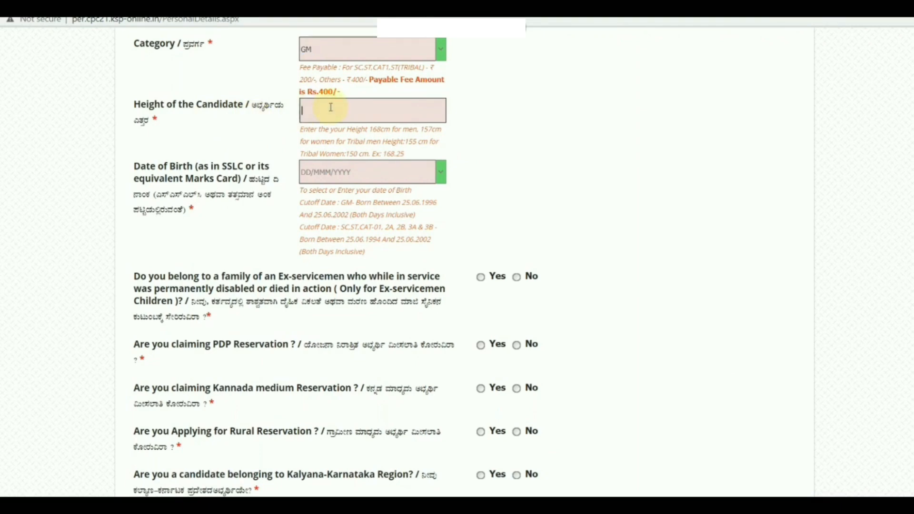
pyautogui.write('169')
pyautogui.click(511, 154)
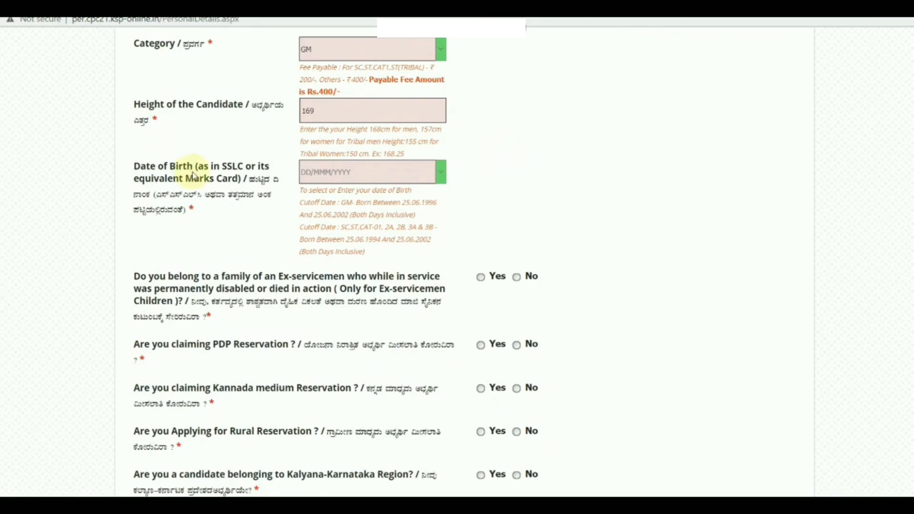
# Step: Pick the date of birth from the calendar popup, confirming eligibility and the Rs.400 fee
pyautogui.click(348, 172)
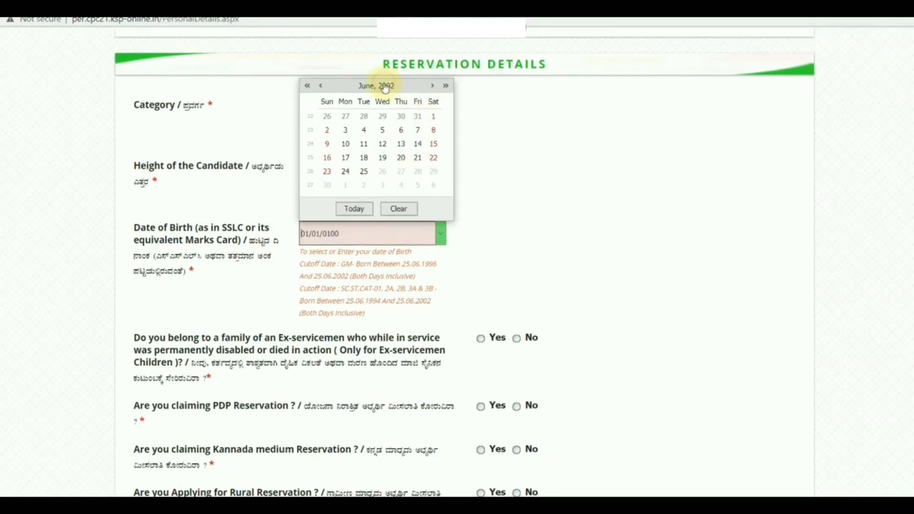
pyautogui.click(343, 143)
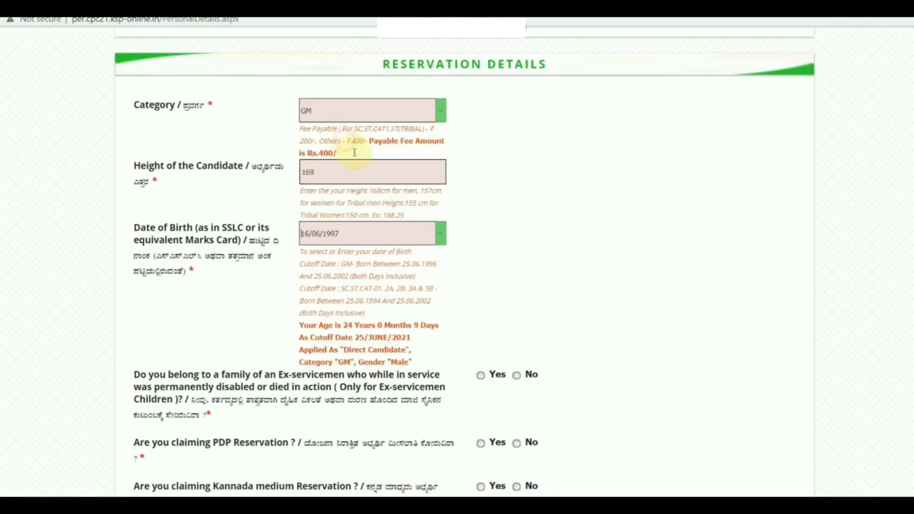
pyautogui.scroll(-5, 467, 249)
pyautogui.scroll(-1, 468, 249)
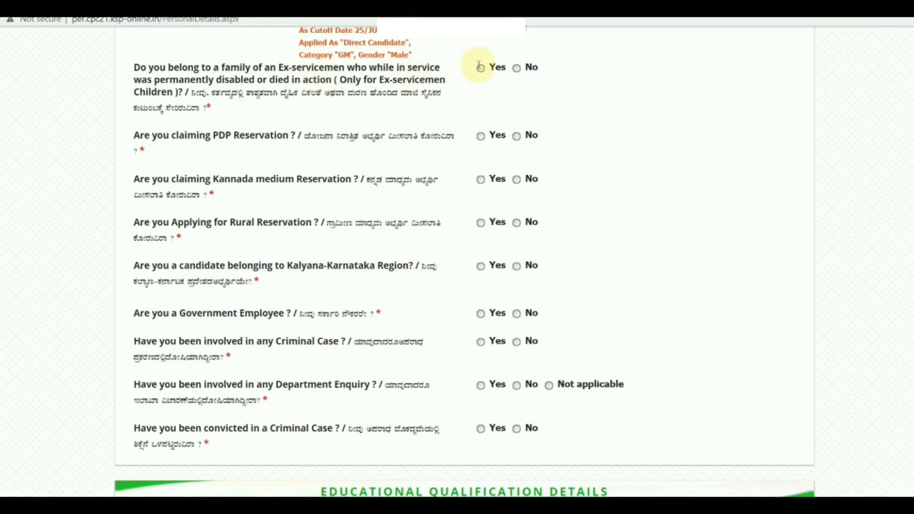
# Step: Answer No to the ex-servicemen, PDP, Kannada medium, rural and Kalyana-Karnataka reservations, dismissing the alert
pyautogui.click(516, 68)
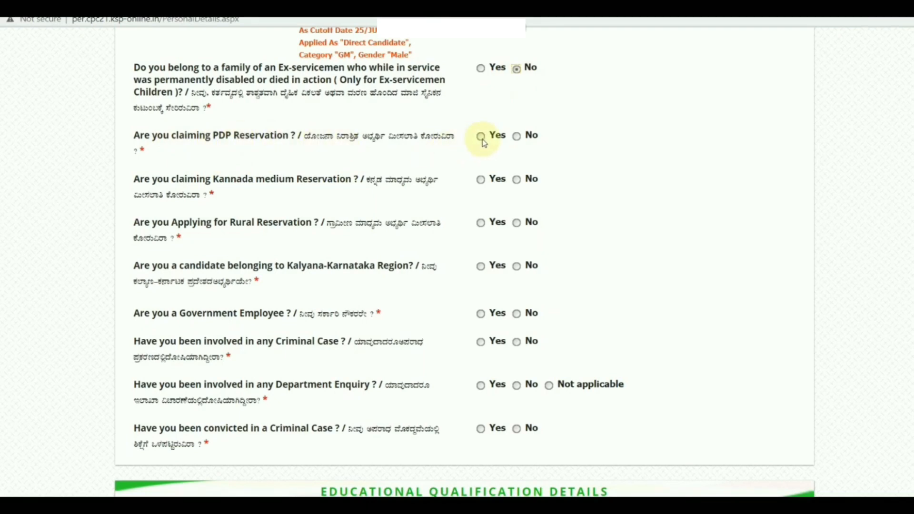
pyautogui.click(517, 137)
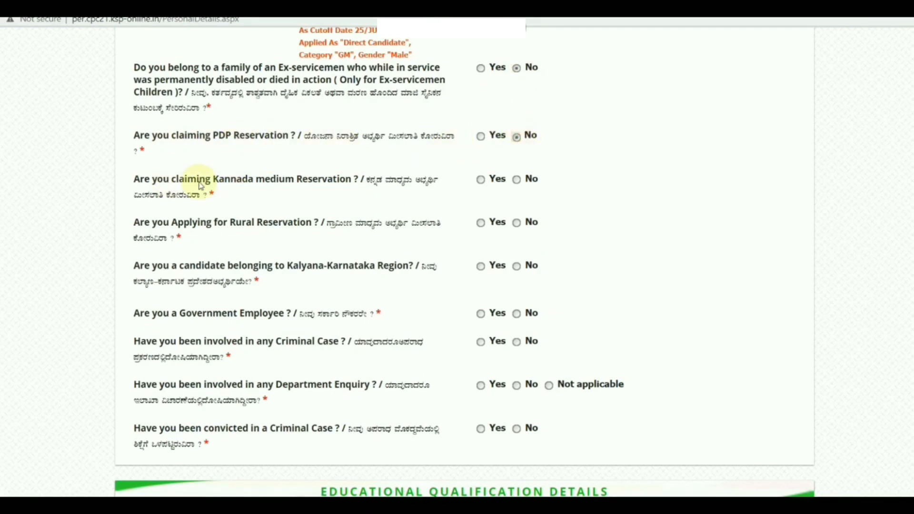
pyautogui.click(517, 180)
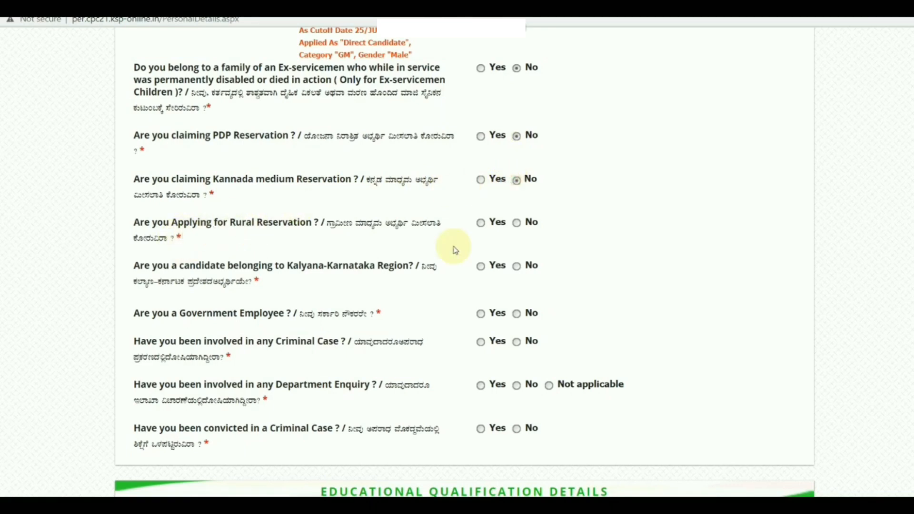
pyautogui.click(520, 225)
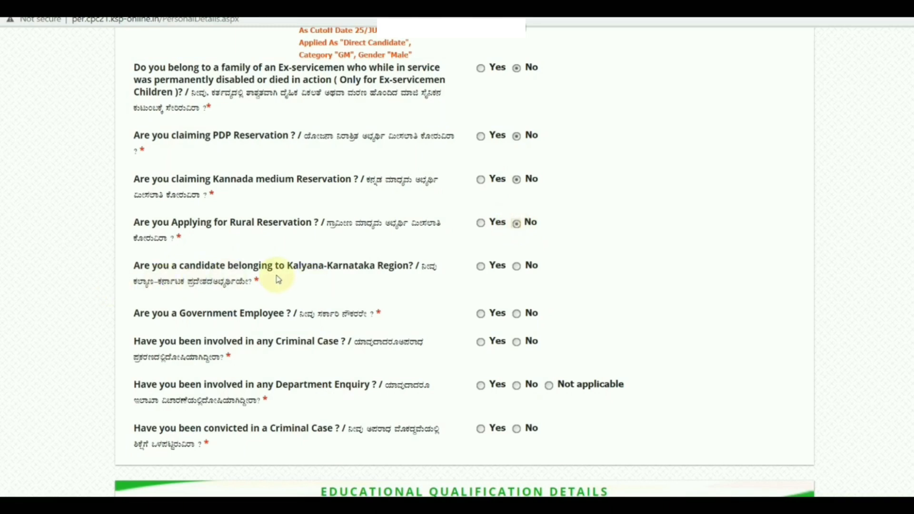
pyautogui.click(518, 269)
pyautogui.click(580, 97)
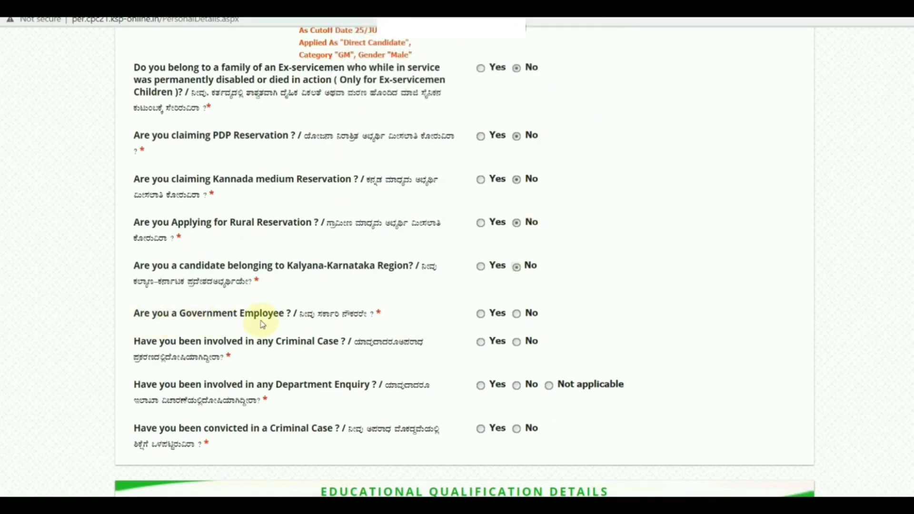
# Step: Answer No to government employee, criminal case and conviction, with department enquiry Not applicable
pyautogui.click(518, 315)
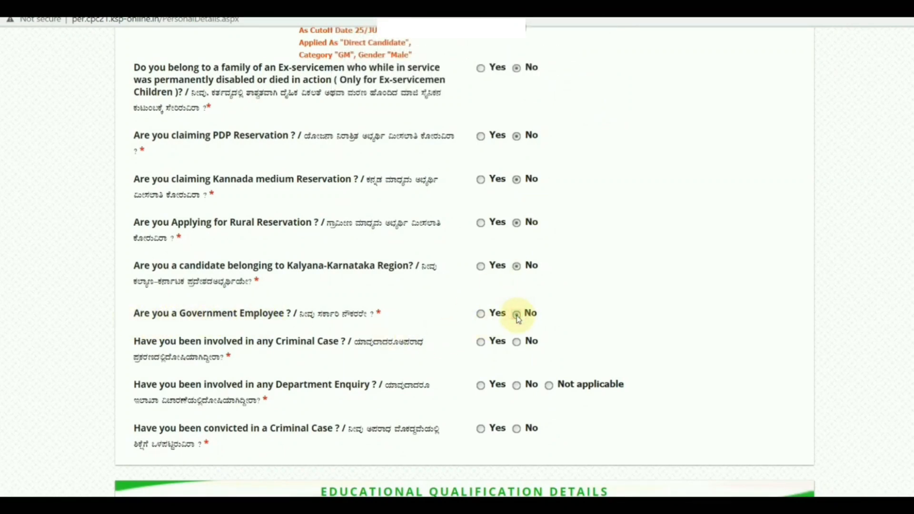
pyautogui.click(518, 344)
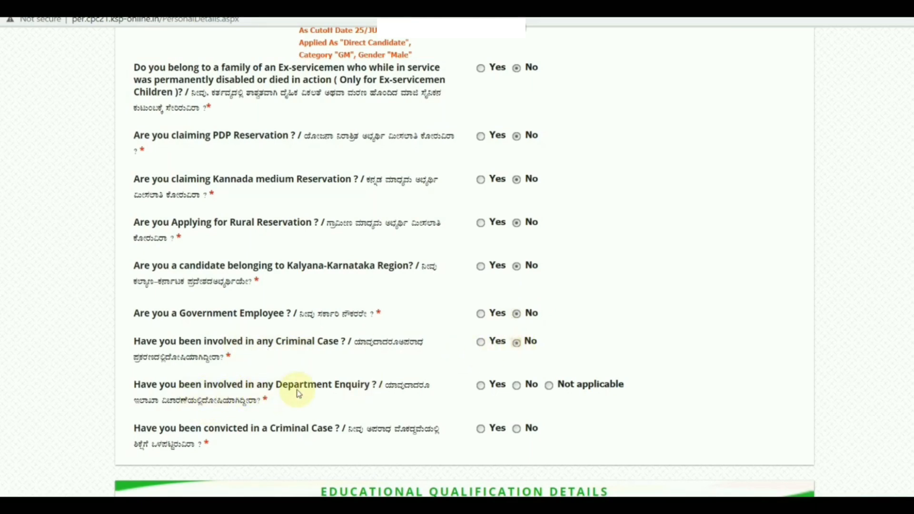
pyautogui.click(550, 387)
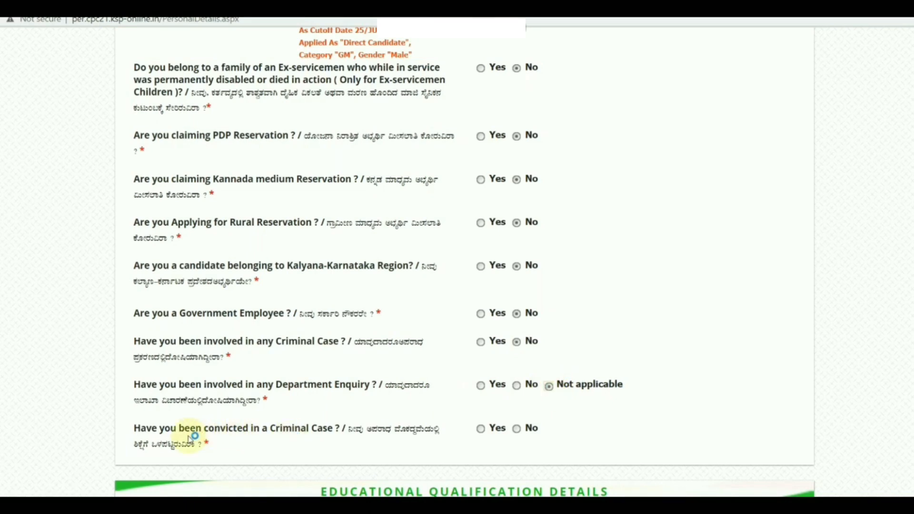
pyautogui.click(516, 430)
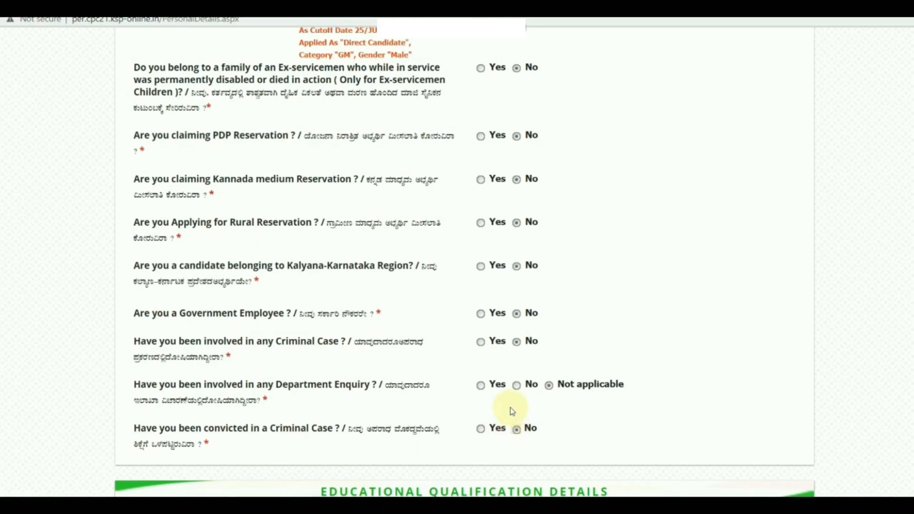
pyautogui.scroll(-2, 452, 331)
pyautogui.scroll(-7, 452, 331)
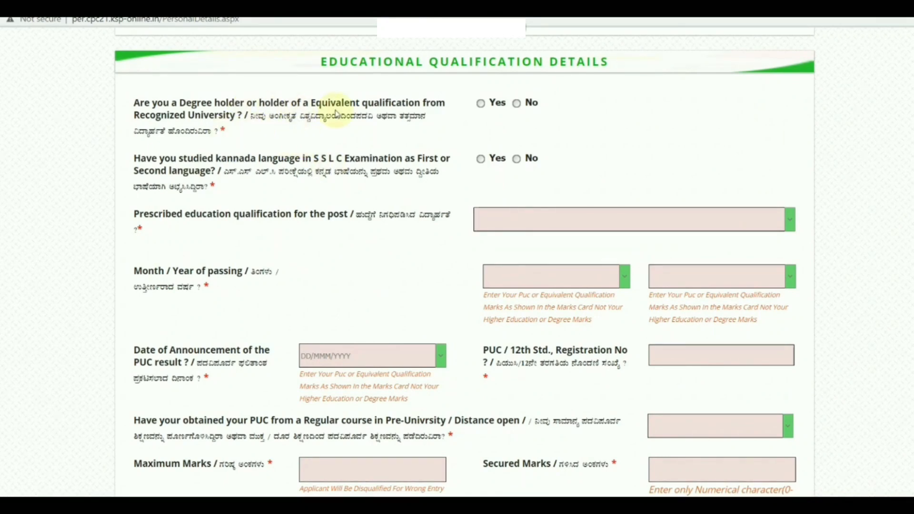
# Step: Answer Yes to holding a degree and to studying Kannada in SSLC
pyautogui.click(481, 104)
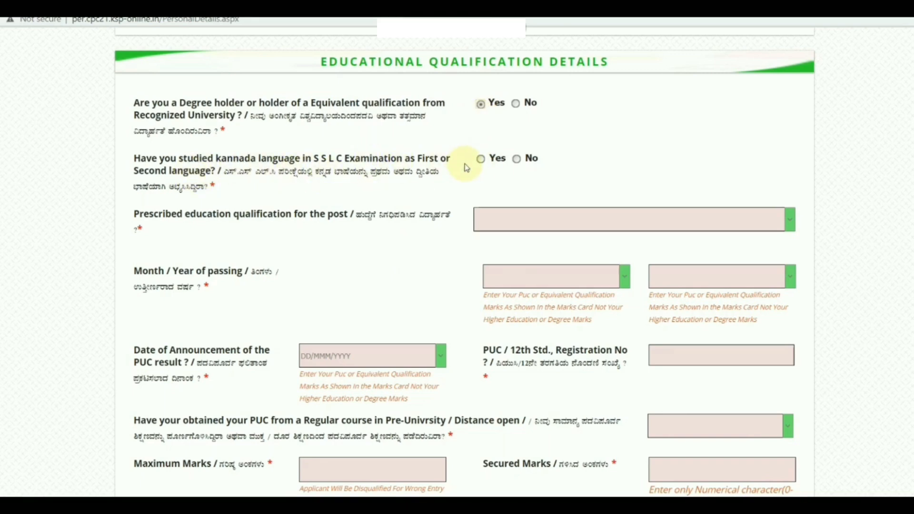
pyautogui.click(481, 160)
pyautogui.scroll(-1, 483, 162)
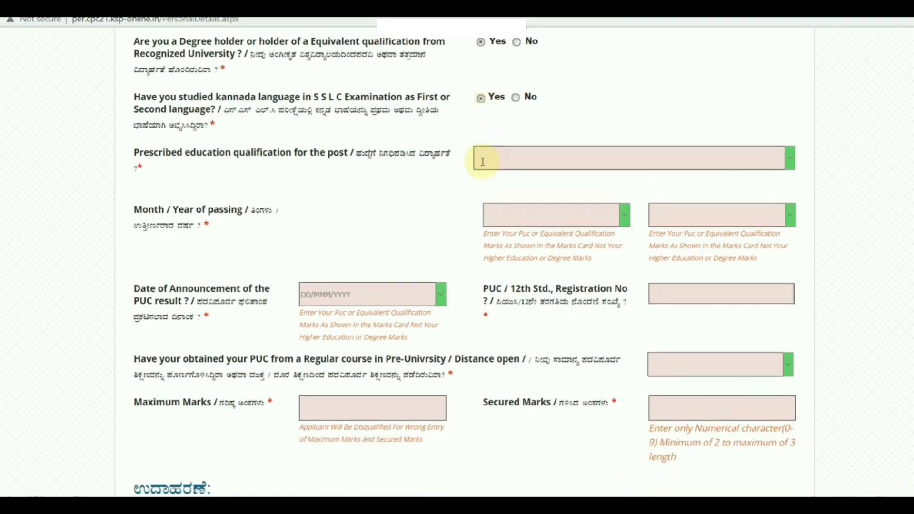
pyautogui.scroll(-1, 483, 162)
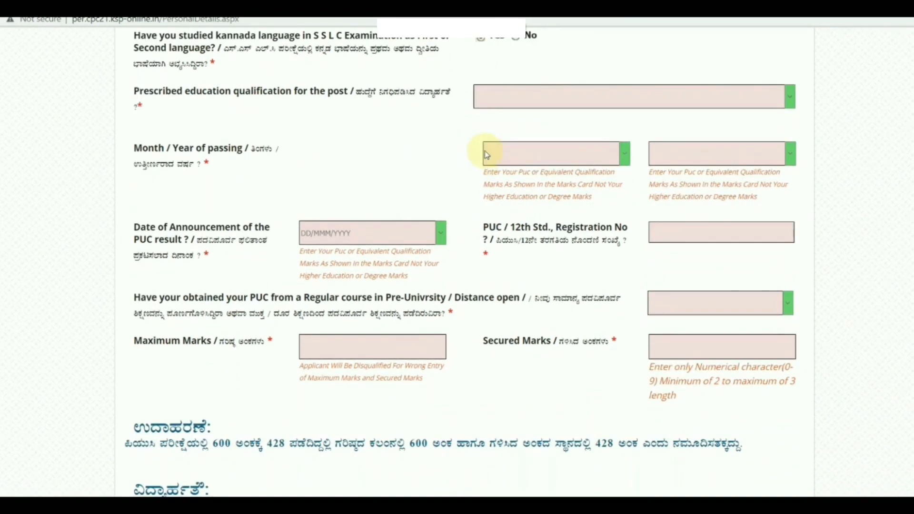
# Step: Set the prescribed qualification to PUC, passed in August 2015
pyautogui.click(585, 99)
pyautogui.scroll(1, 566, 86)
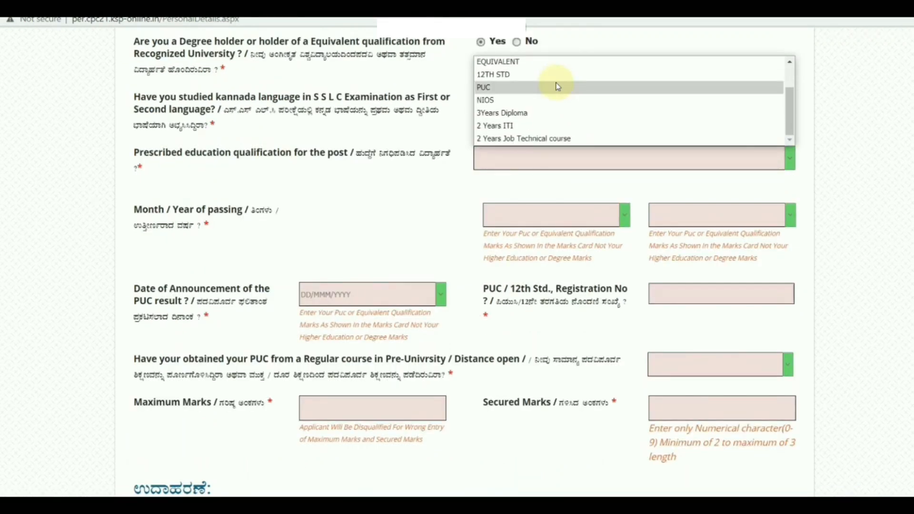
pyautogui.click(557, 89)
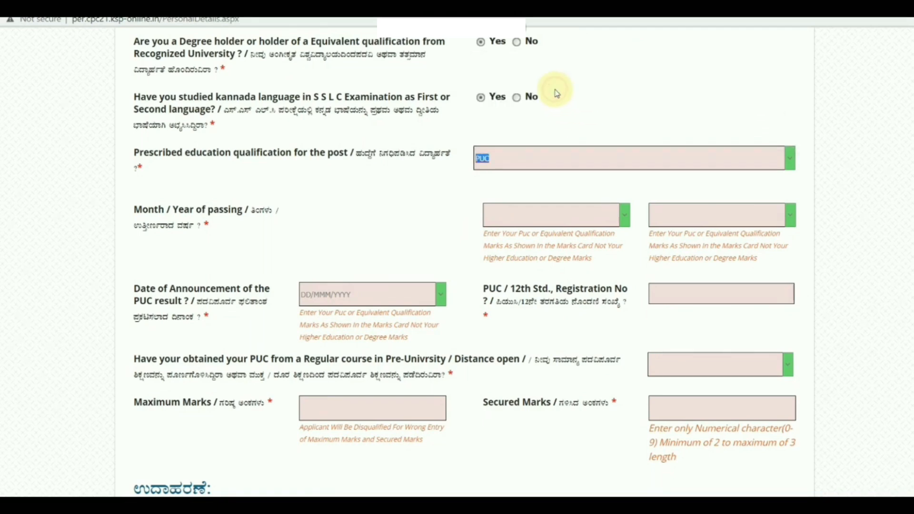
pyautogui.click(514, 217)
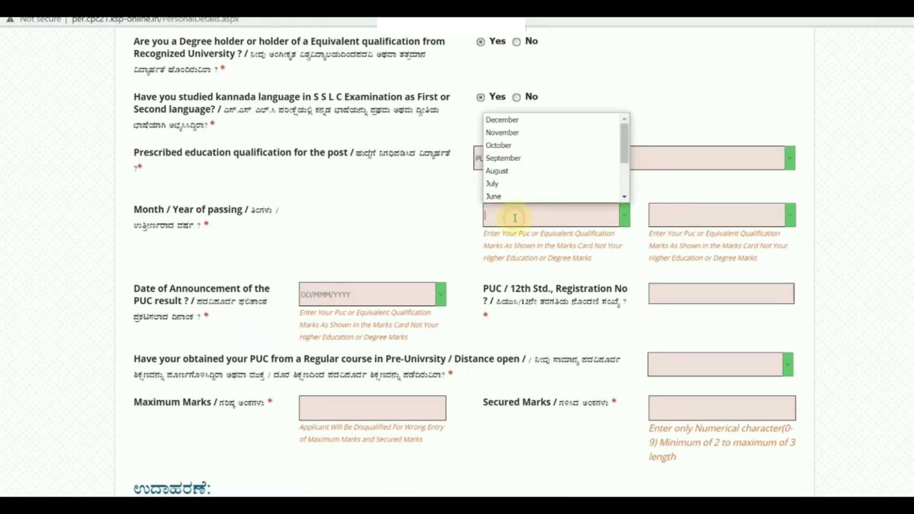
pyautogui.click(518, 175)
pyautogui.click(679, 212)
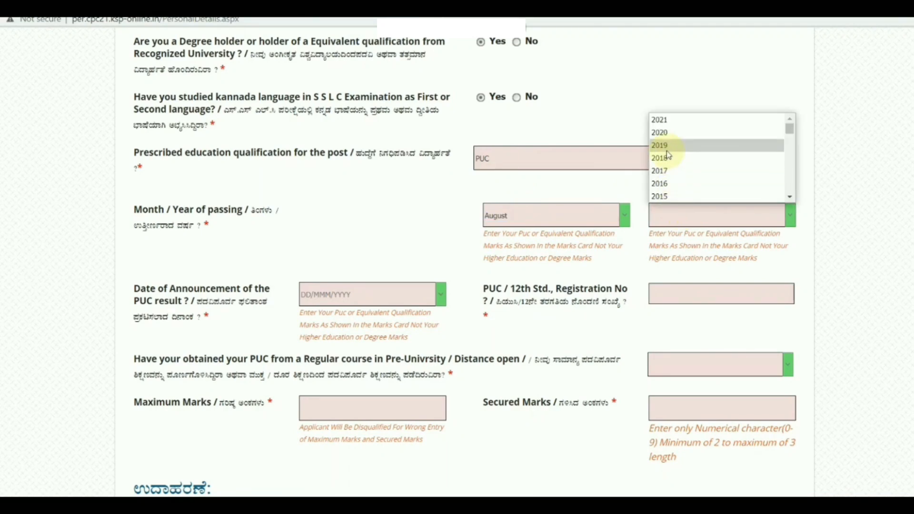
pyautogui.write('2013')
pyautogui.click(662, 135)
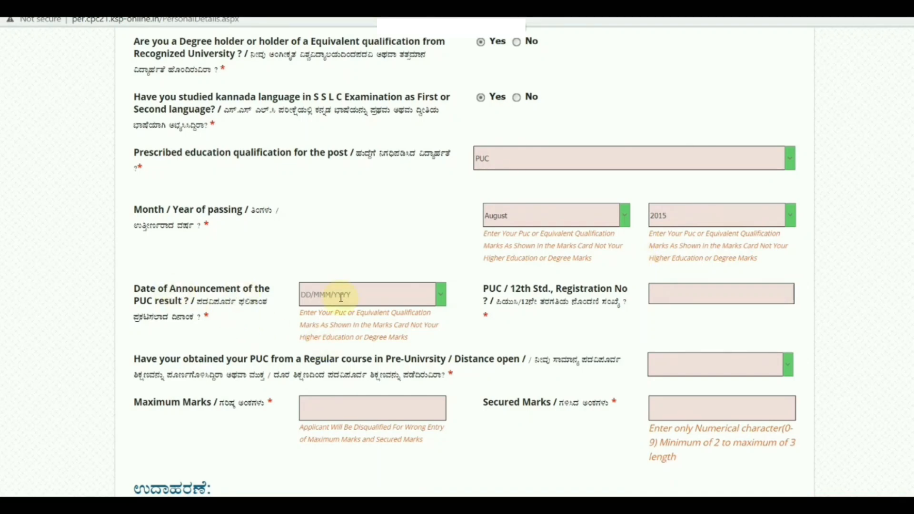
# Step: Set the PUC result announcement date to 22 May 2015
pyautogui.click(403, 297)
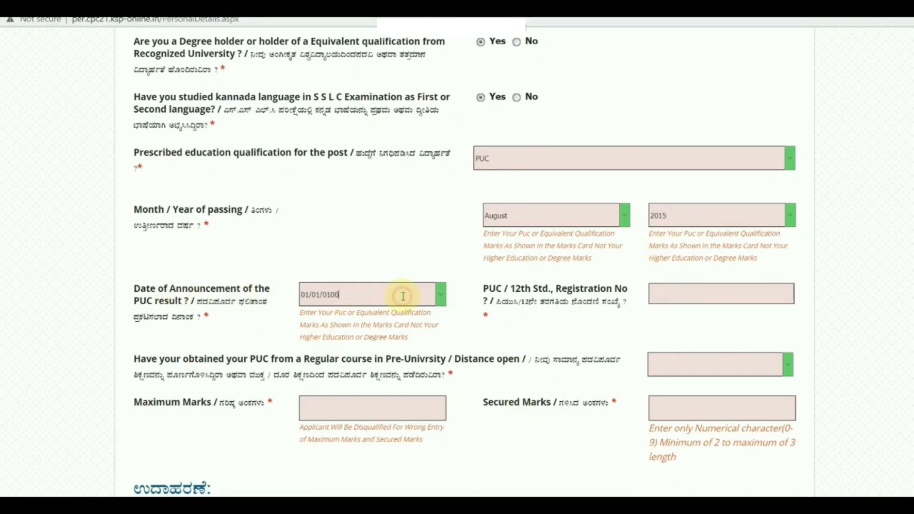
pyautogui.click(440, 294)
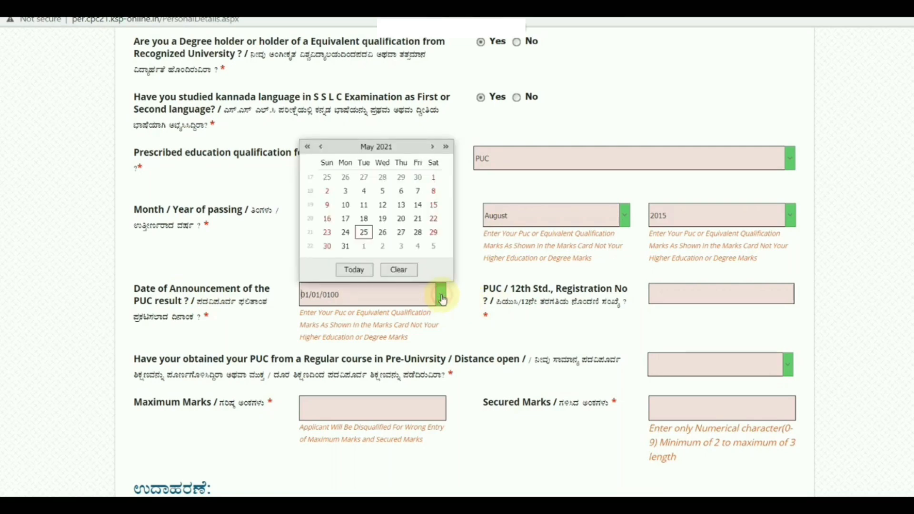
pyautogui.click(308, 148)
pyautogui.click(308, 148)
pyautogui.click(307, 148)
pyautogui.click(308, 147)
pyautogui.click(308, 148)
pyautogui.click(308, 148)
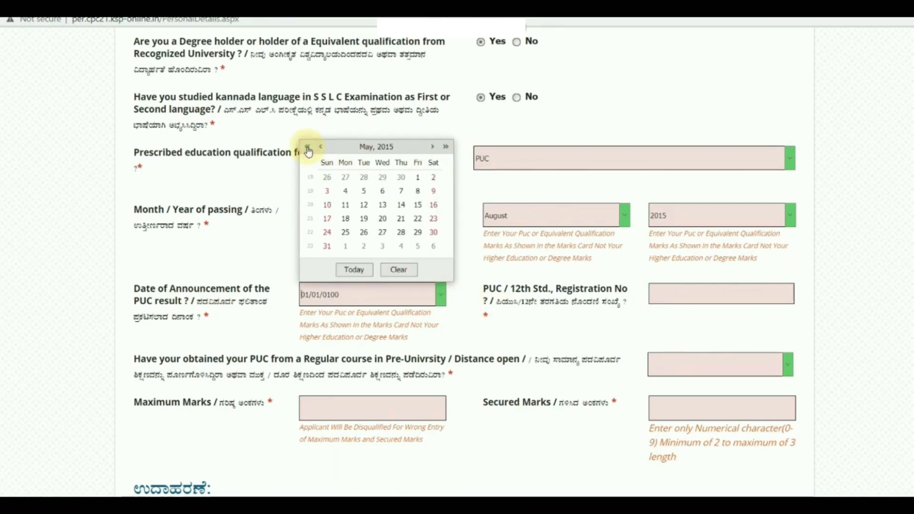
pyautogui.click(417, 219)
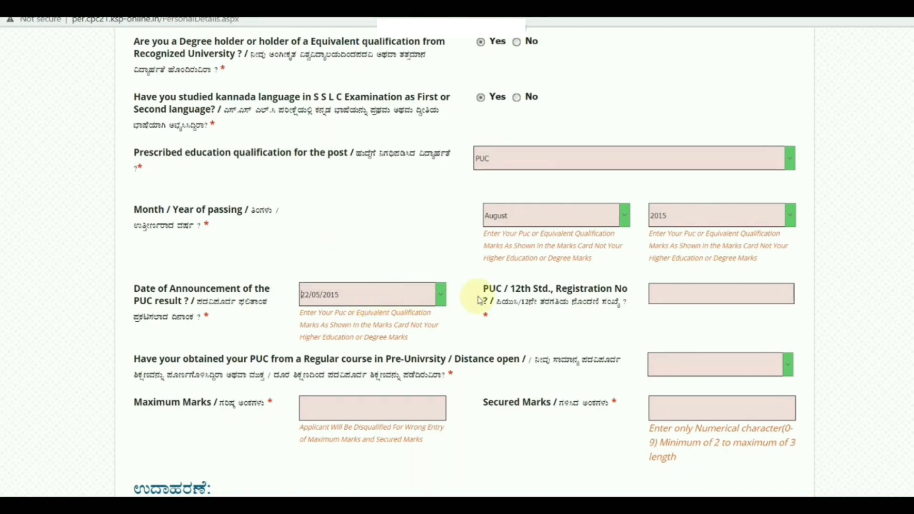
# Step: Enter the PUC registration number, choose Regular Course, and record 545 of 600 marks
pyautogui.click(654, 292)
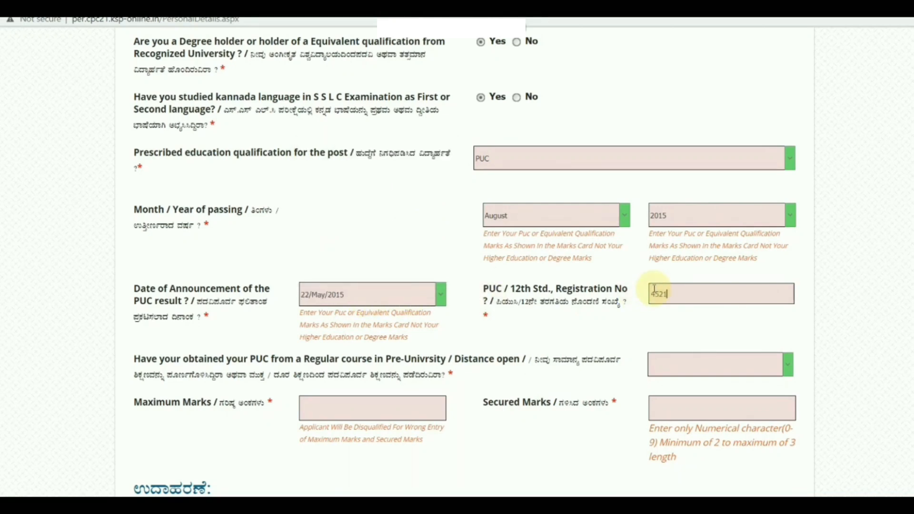
pyautogui.click(744, 366)
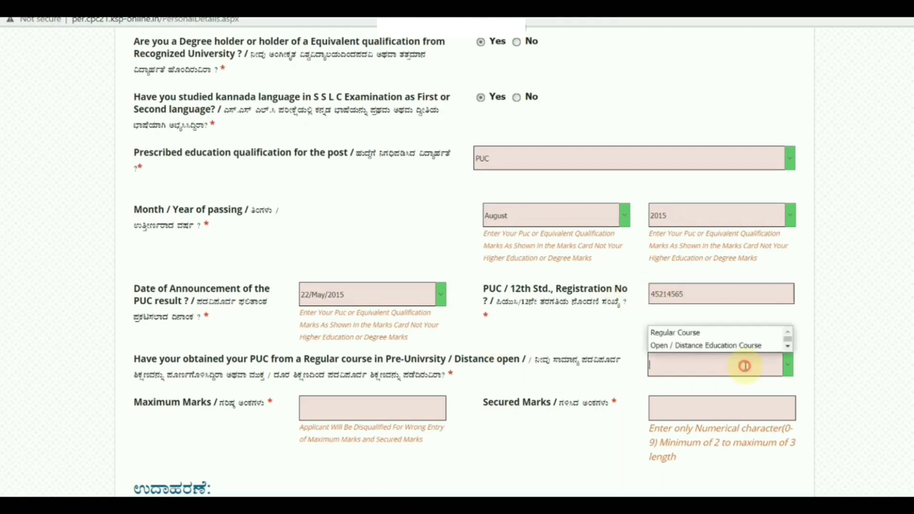
pyautogui.click(710, 339)
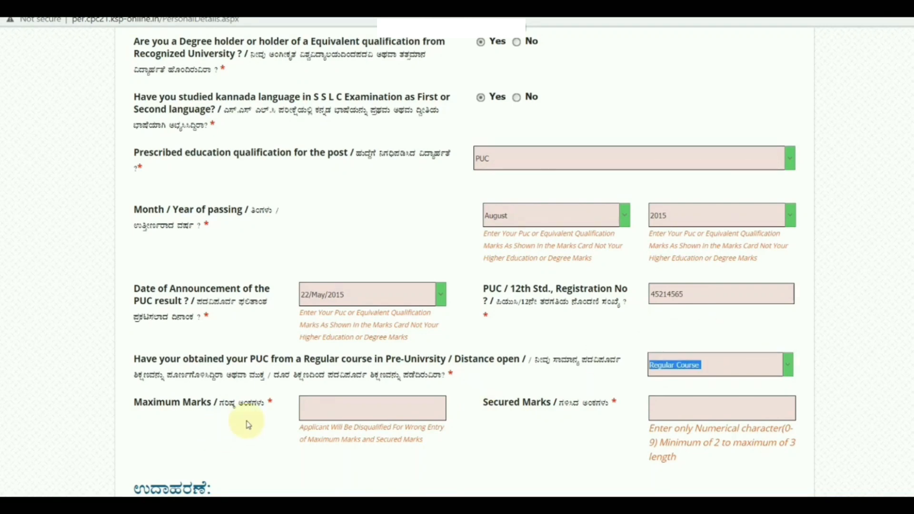
pyautogui.click(323, 407)
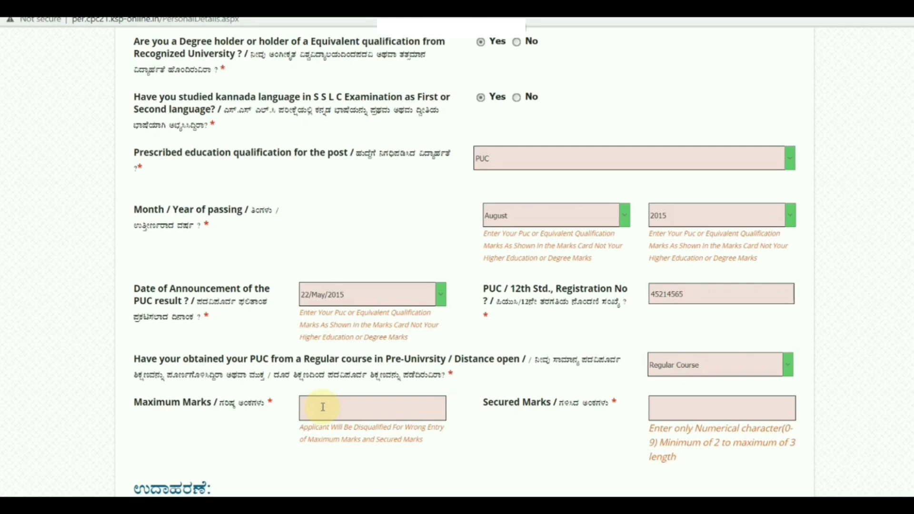
pyautogui.write('600')
pyautogui.click(659, 405)
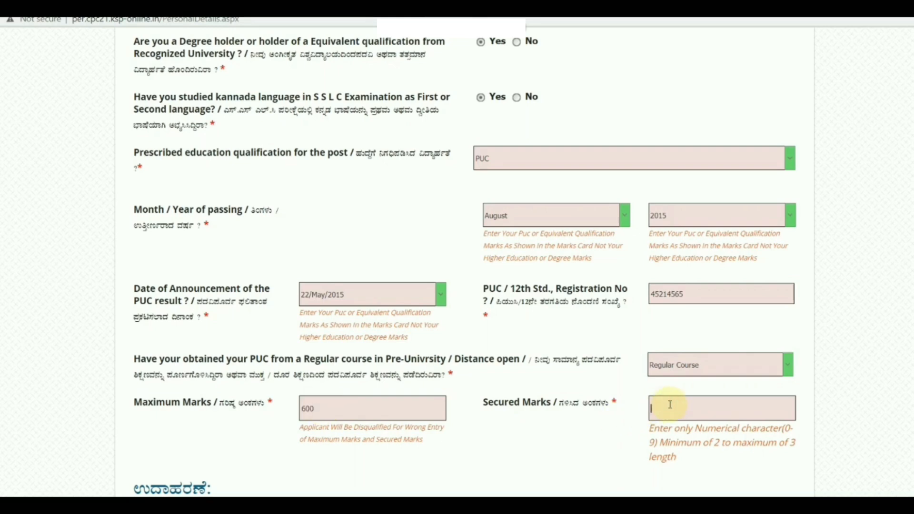
pyautogui.write('545')
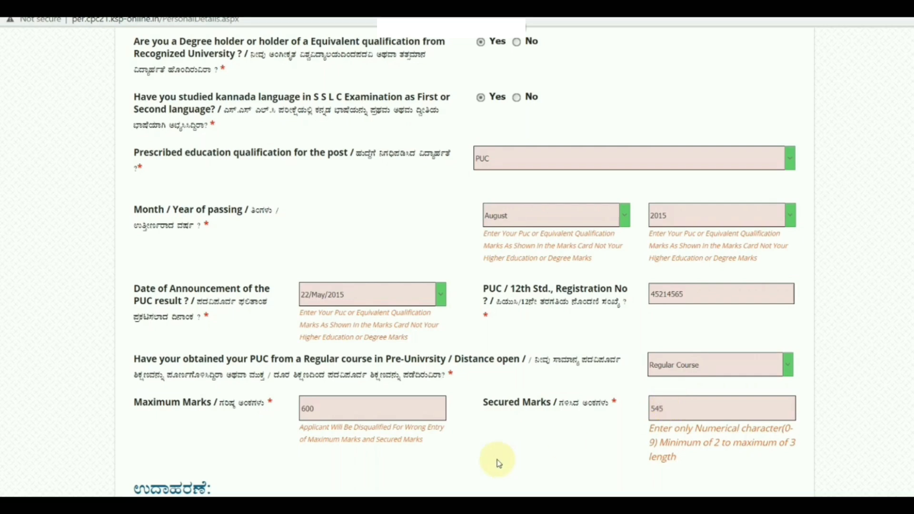
pyautogui.scroll(-10, 502, 433)
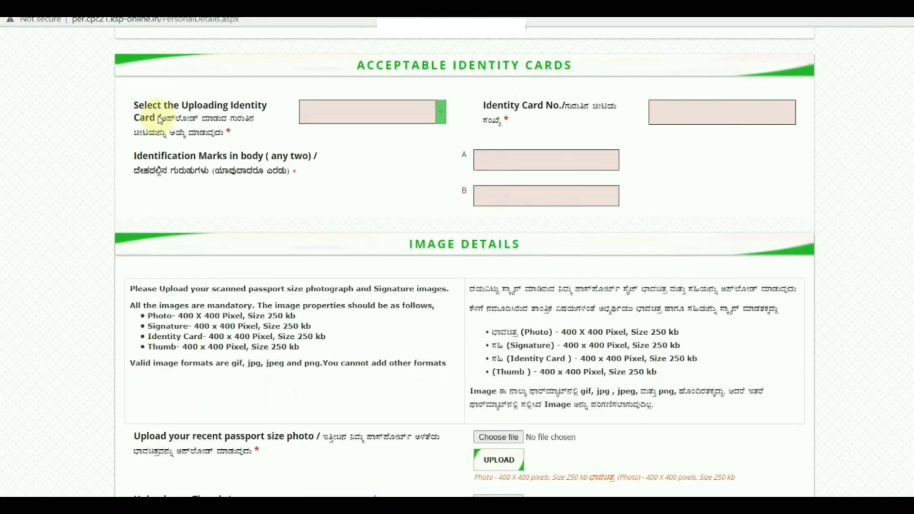
# Step: Choose PAN Card as identity proof, enter its card number, and set identification mark A to MOLE ON NOSE
pyautogui.click(441, 117)
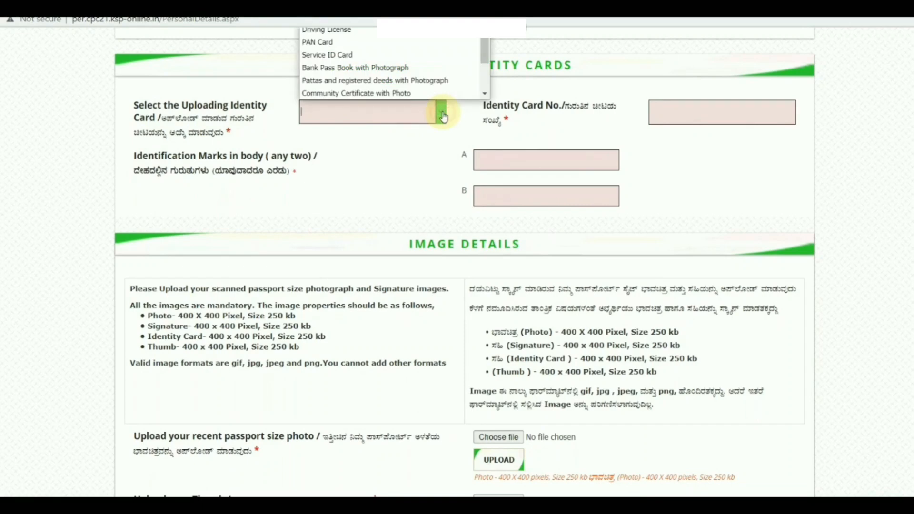
pyautogui.click(353, 45)
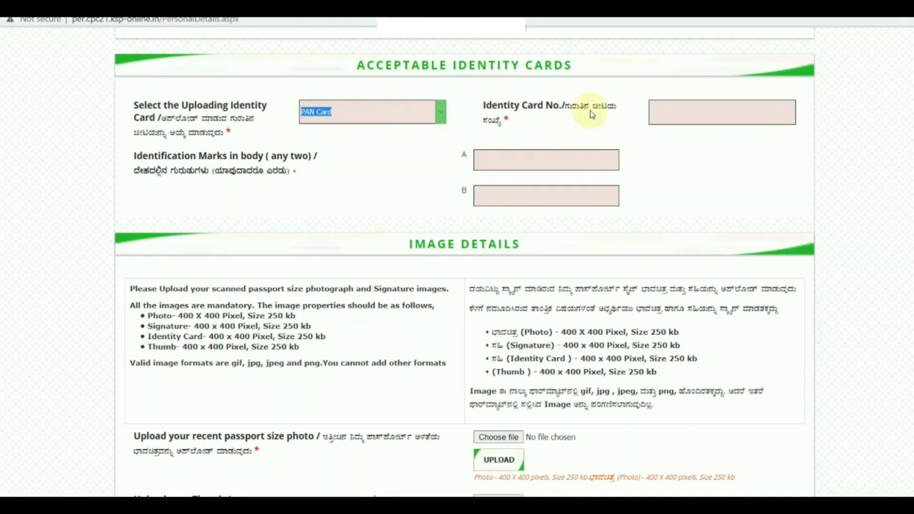
pyautogui.click(656, 112)
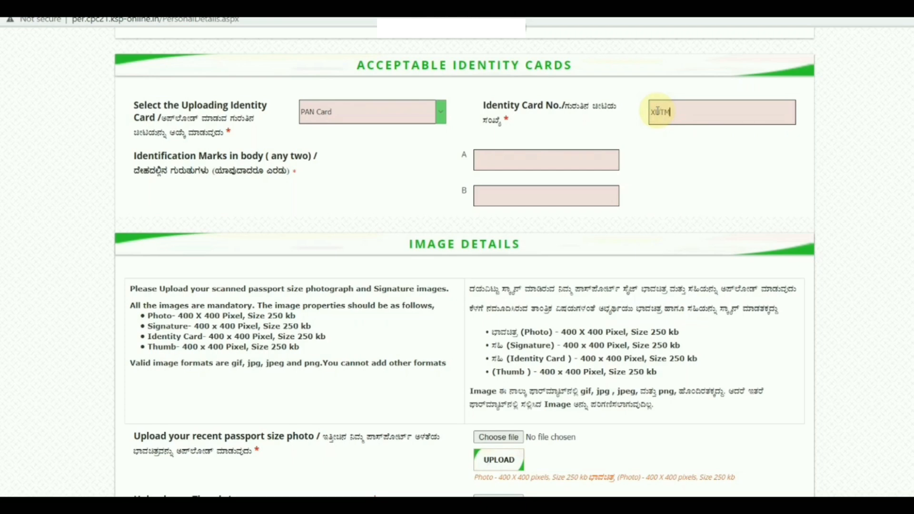
pyautogui.click(491, 158)
pyautogui.write('MOLE ON NOSE')
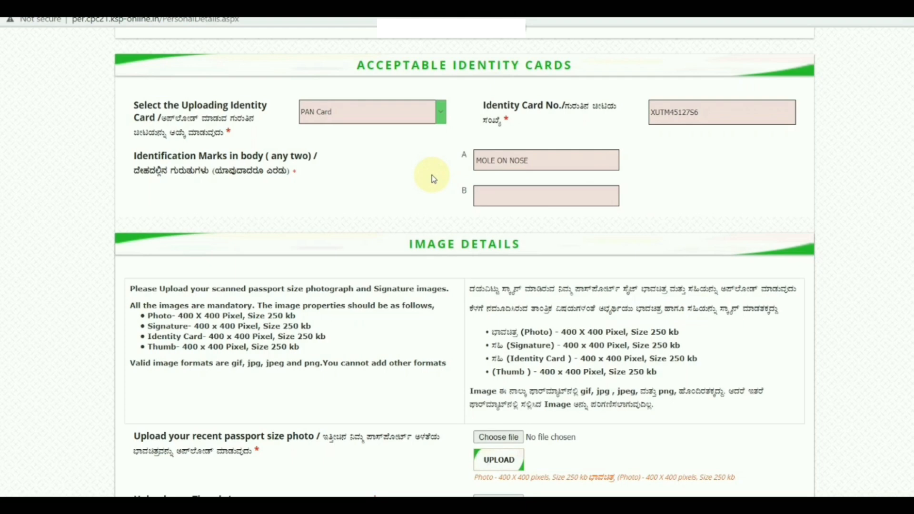
pyautogui.click(478, 196)
pyautogui.scroll(-4, 180, 122)
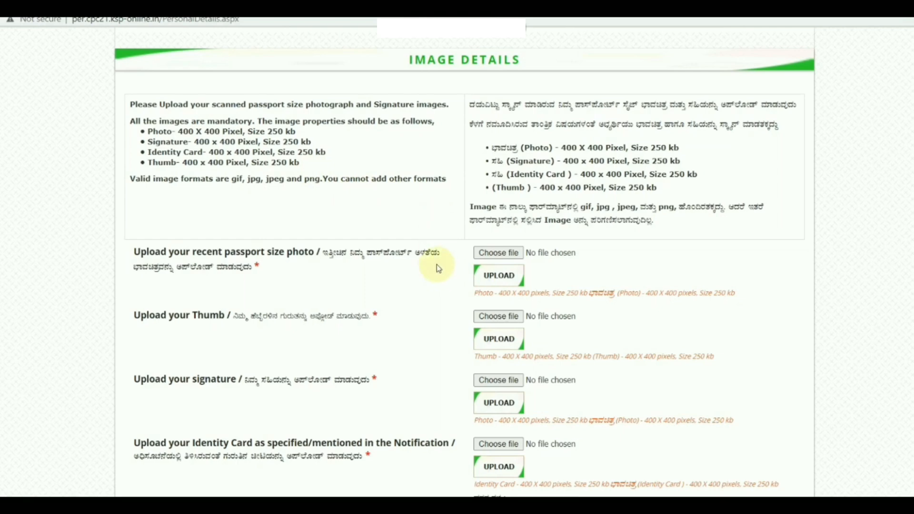
# Step: Upload the passport photo 1.jpg and thumb impression TT.jpg, confirming each success alert
pyautogui.scroll(-1, 340, 234)
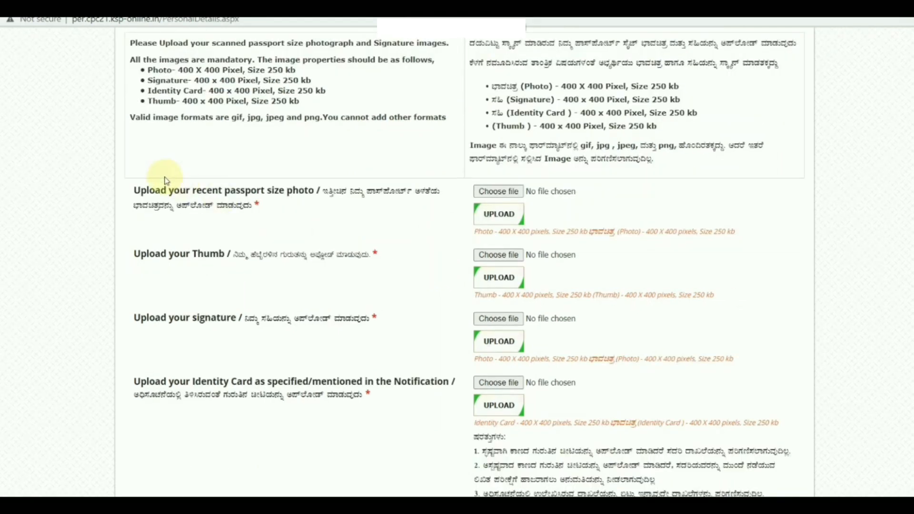
pyautogui.click(497, 191)
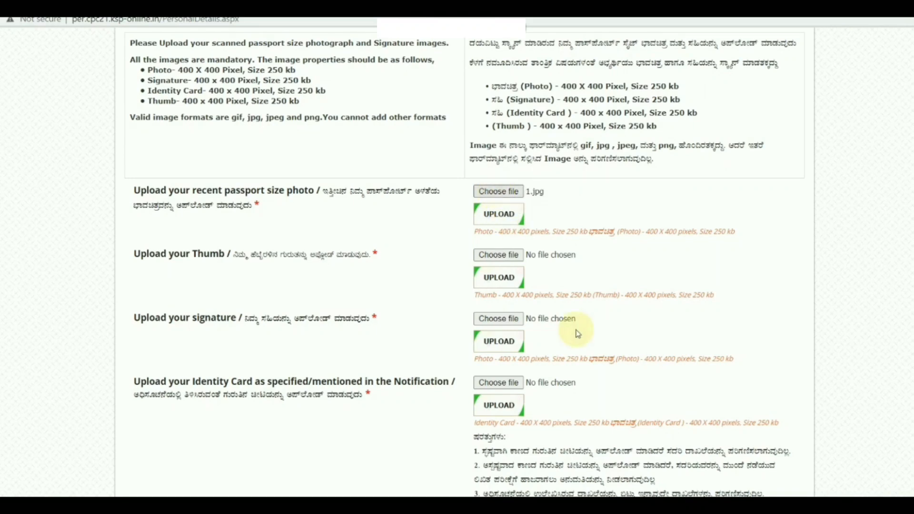
pyautogui.click(494, 217)
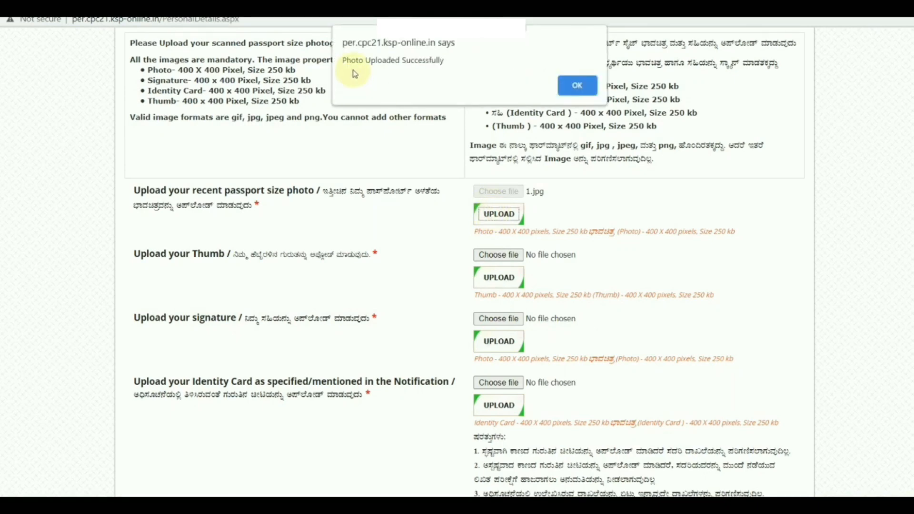
pyautogui.click(576, 87)
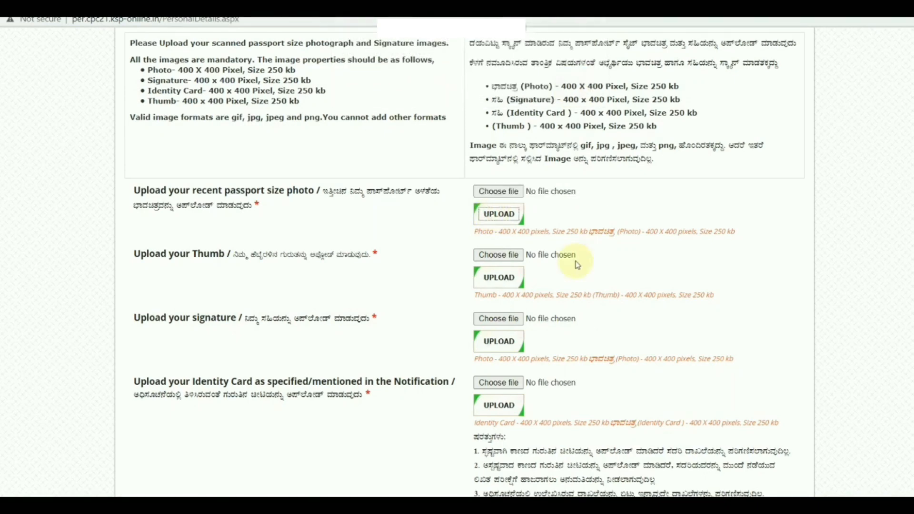
pyautogui.click(494, 257)
pyautogui.click(499, 277)
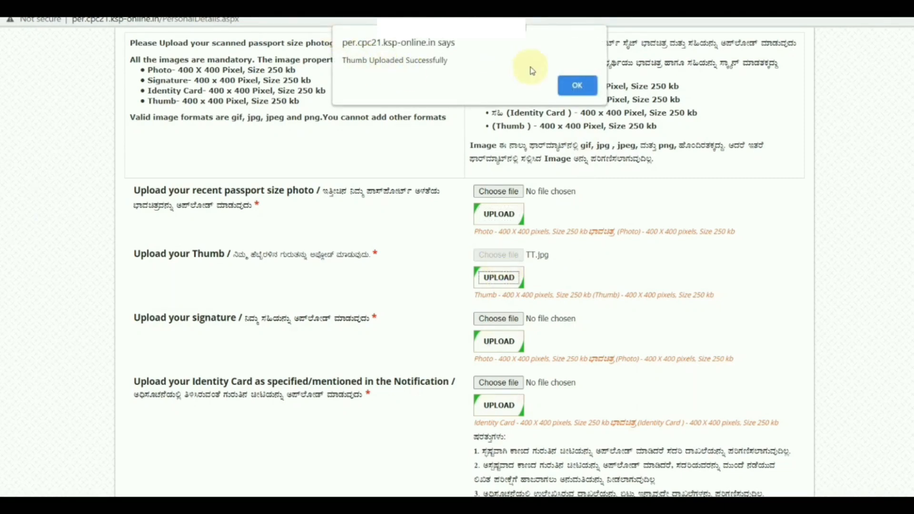
pyautogui.click(576, 87)
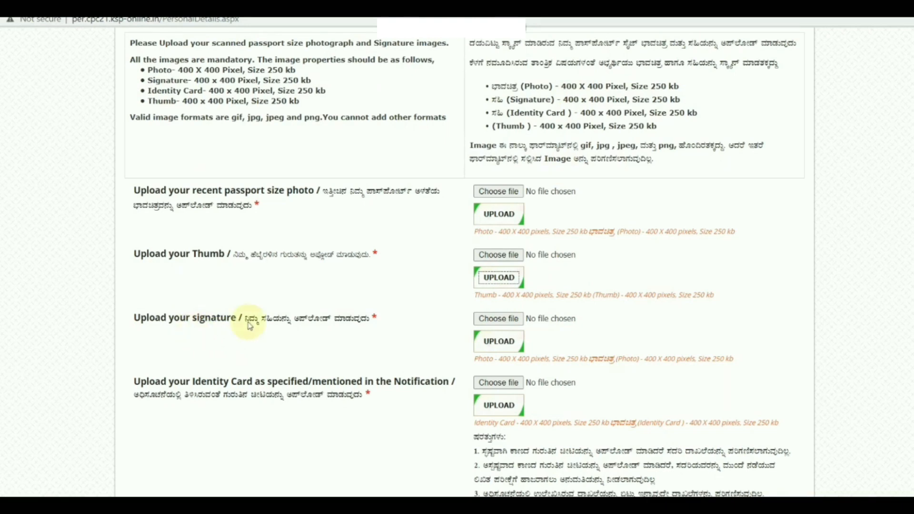
# Step: Upload the signature 22.jpg and identity card PAN.jpg, confirming each success alert
pyautogui.click(494, 324)
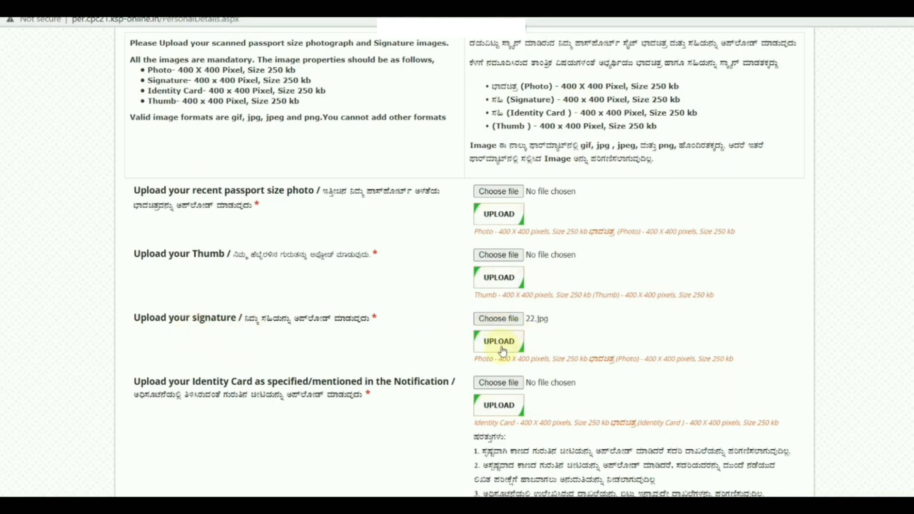
pyautogui.click(499, 341)
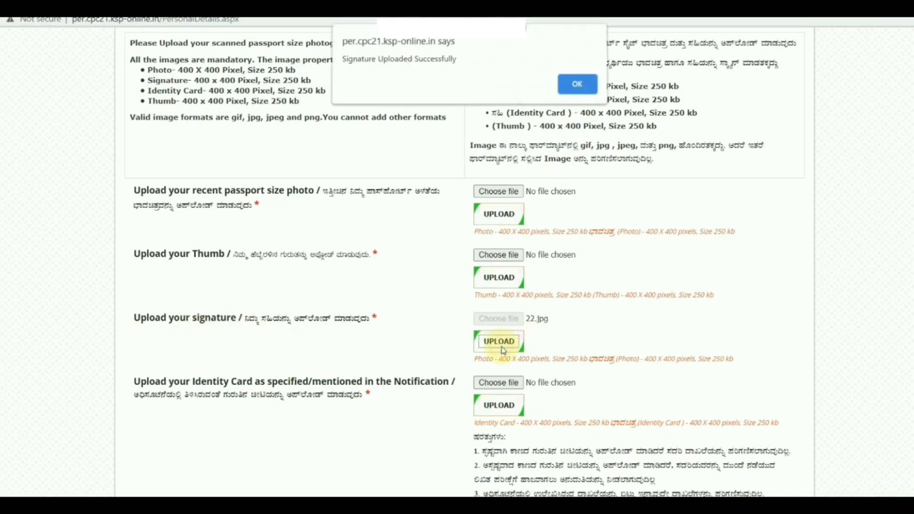
pyautogui.click(575, 86)
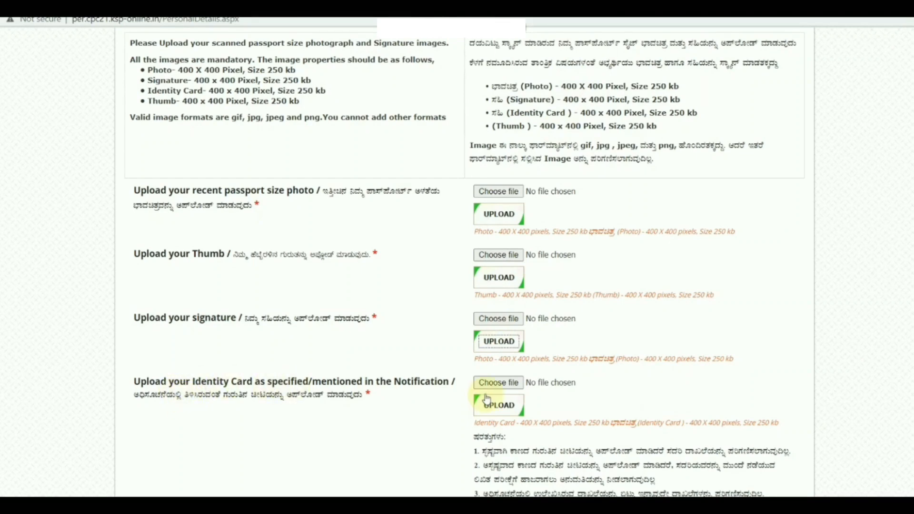
pyautogui.click(496, 384)
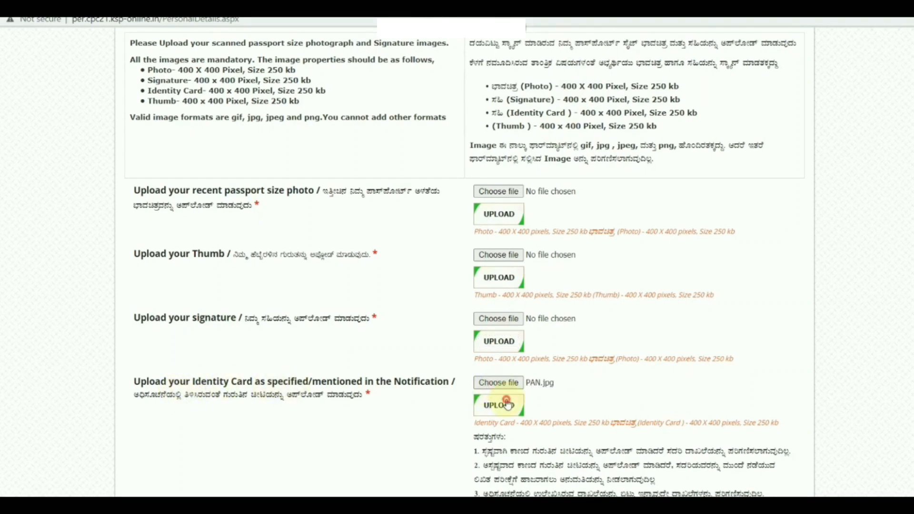
pyautogui.click(507, 405)
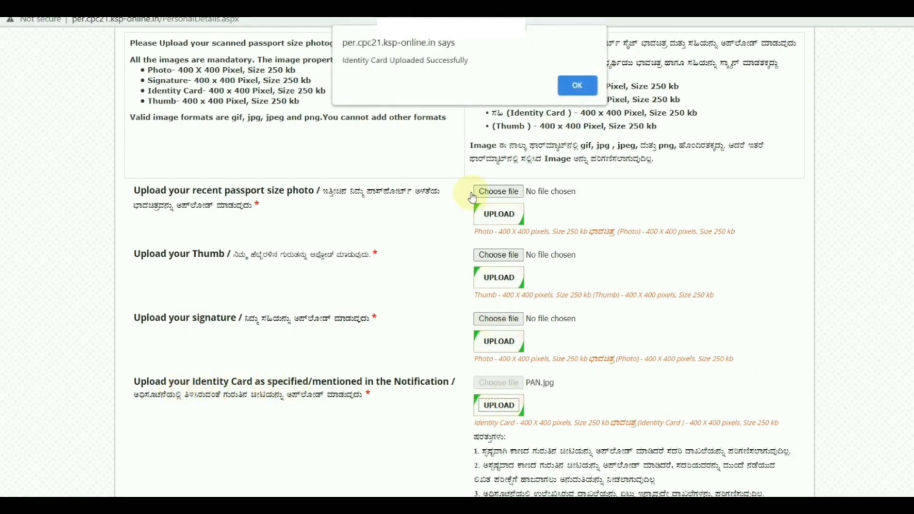
pyautogui.click(578, 86)
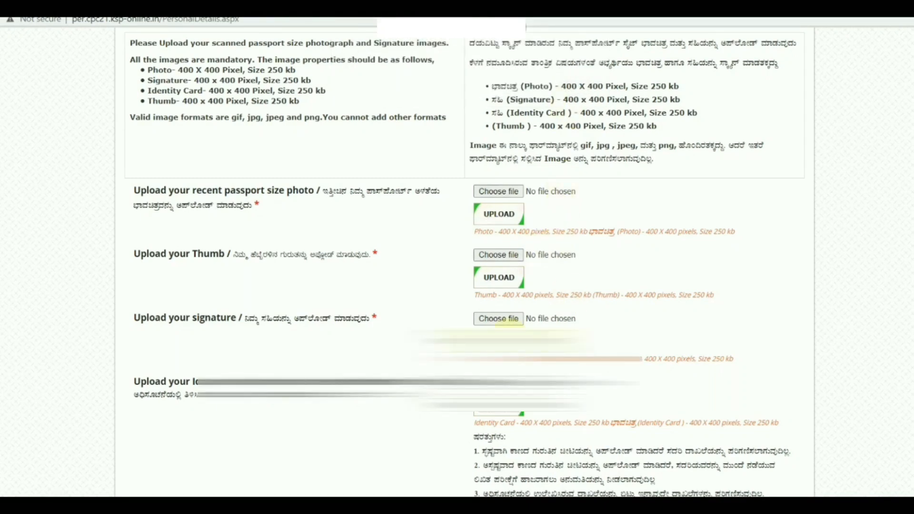
pyautogui.scroll(-4, 552, 247)
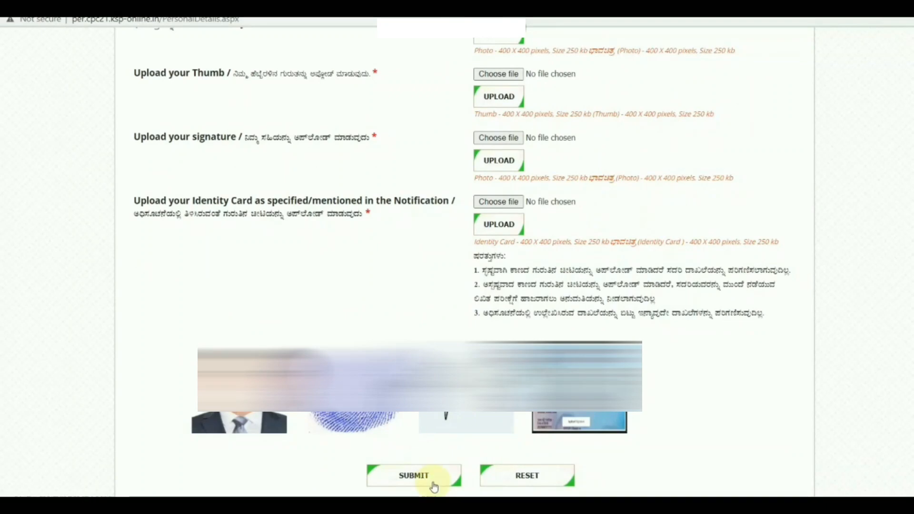
# Step: Submit the completed application form to open its Preview window
pyautogui.click(438, 478)
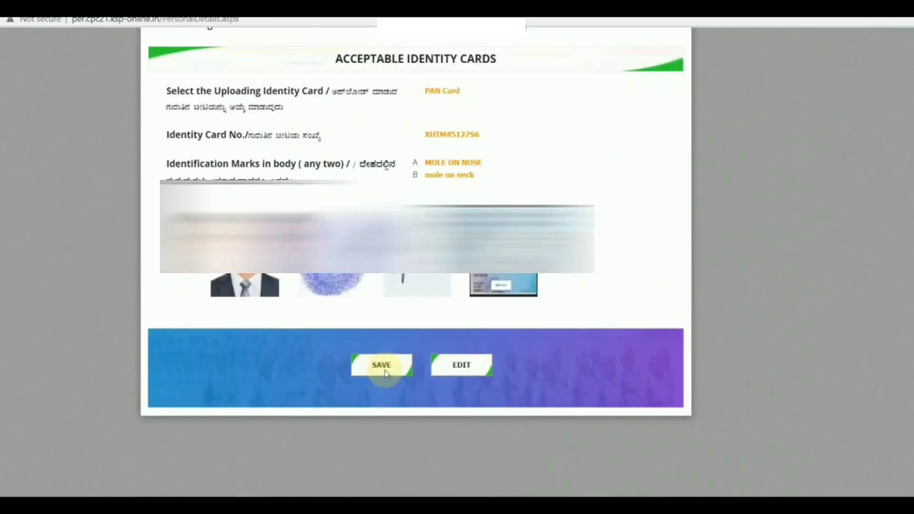
# Step: Save the application from the preview to reach the Generate Challan page
pyautogui.click(379, 369)
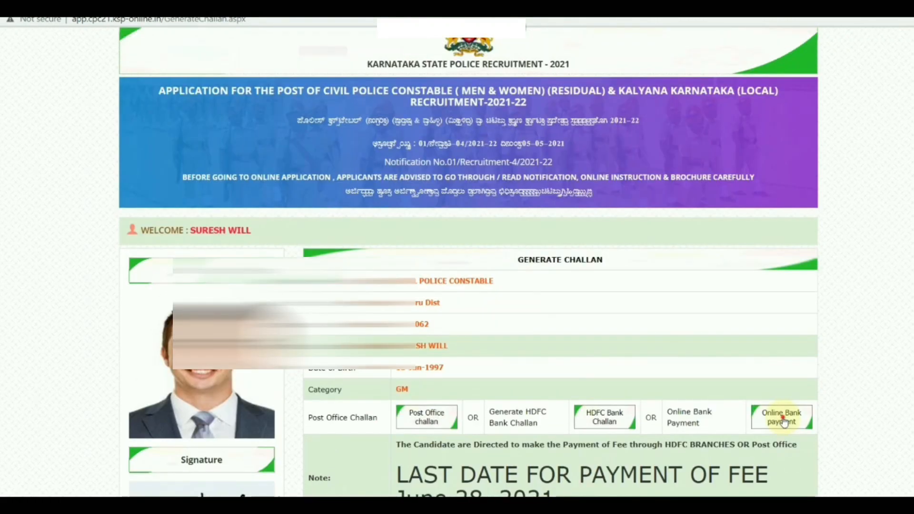
# Step: Choose Online Bank Payment and pay the ₹400.00 fee with OTHER BANK DEBIT CARD
pyautogui.click(781, 417)
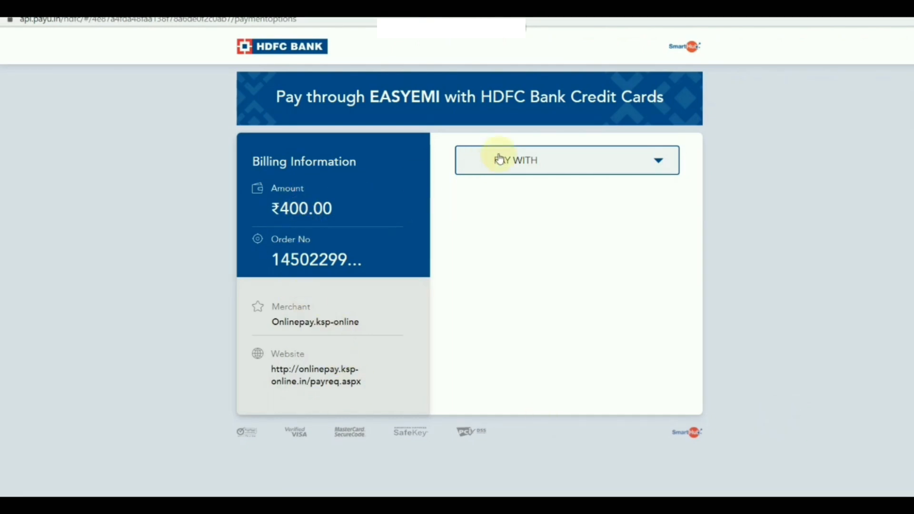
pyautogui.click(523, 161)
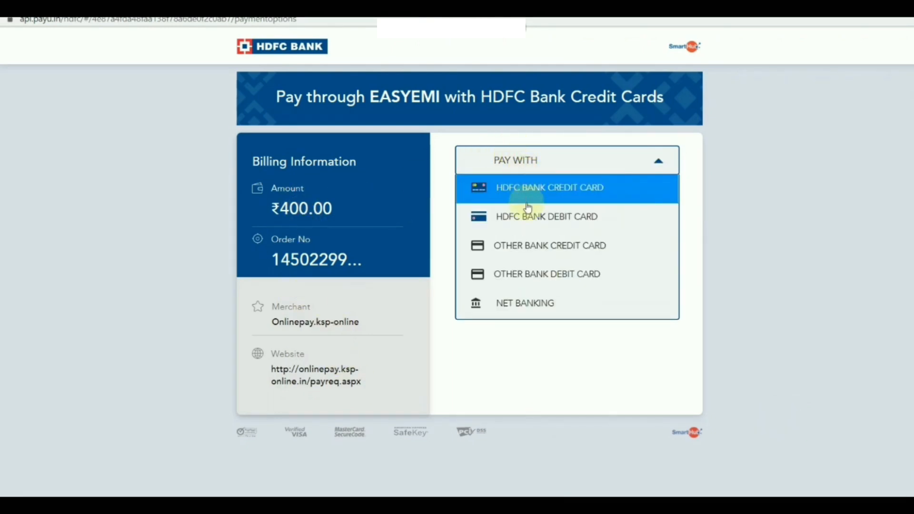
pyautogui.click(533, 279)
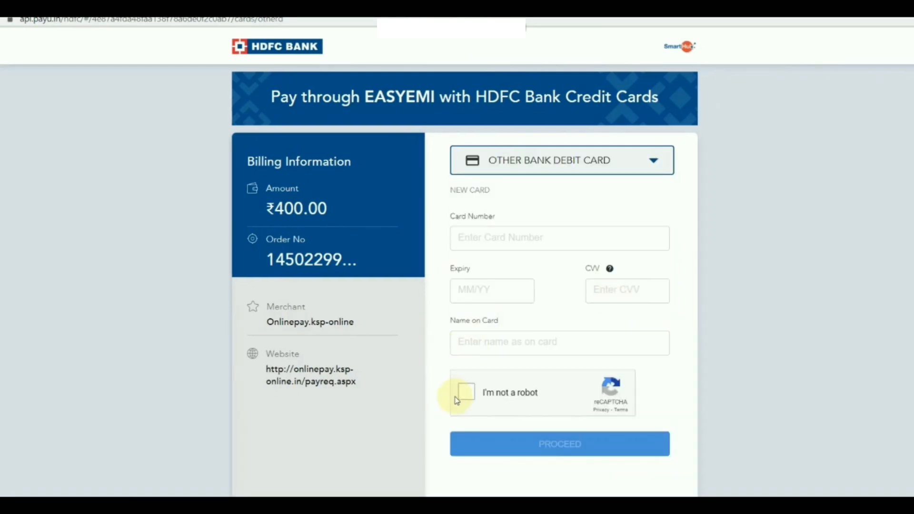